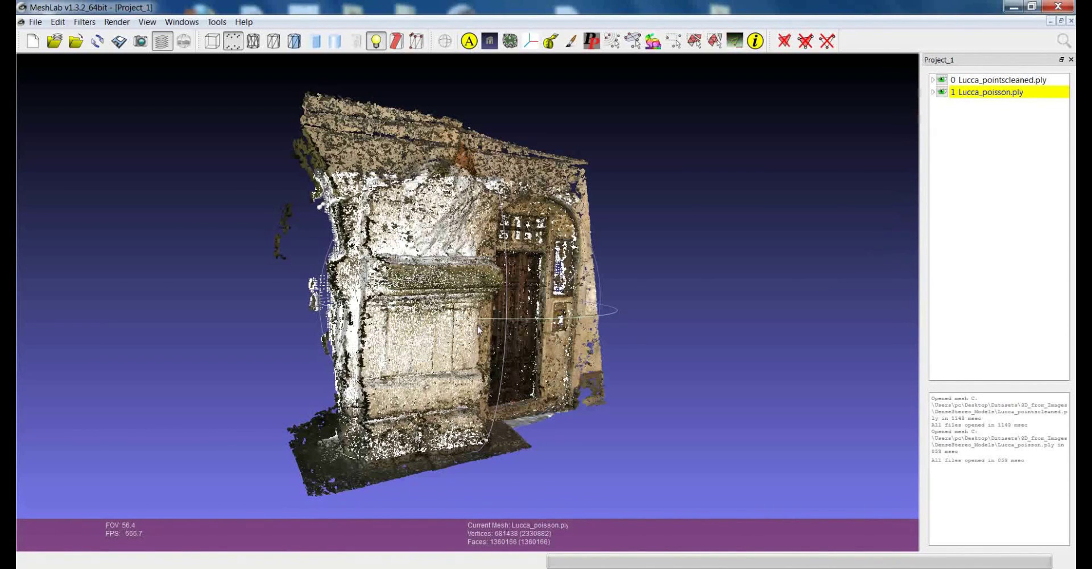
Hide the Poisson mesh layer and orbit the point cloud to inspect the doorway
left_click_drag(478, 328, 515, 337)
left_click(942, 92)
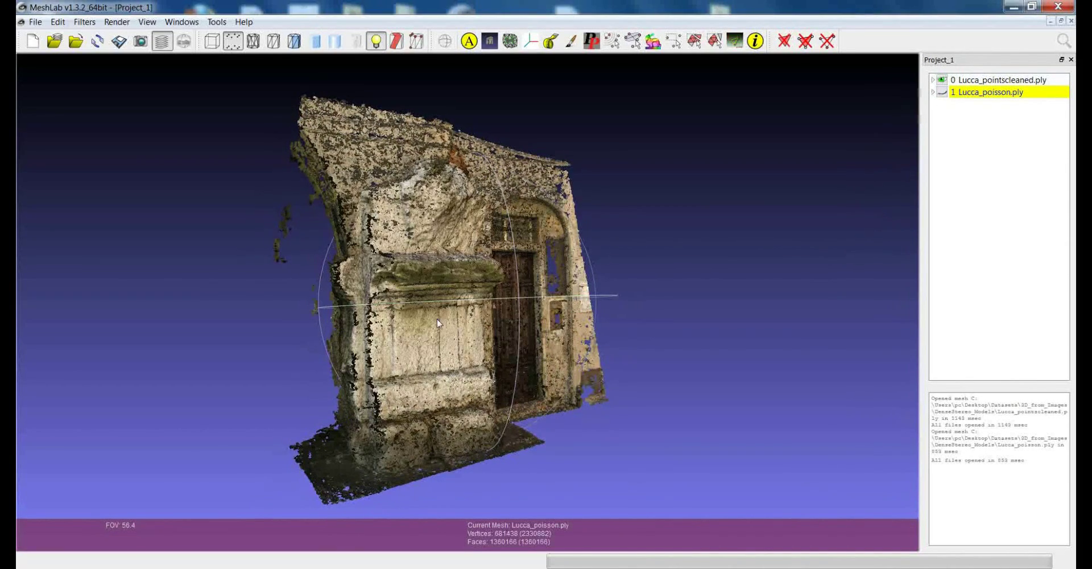
left_click_drag(437, 323, 407, 325)
scroll(399, 330, "up", 5)
scroll(407, 327, "down", 5)
left_click(942, 92)
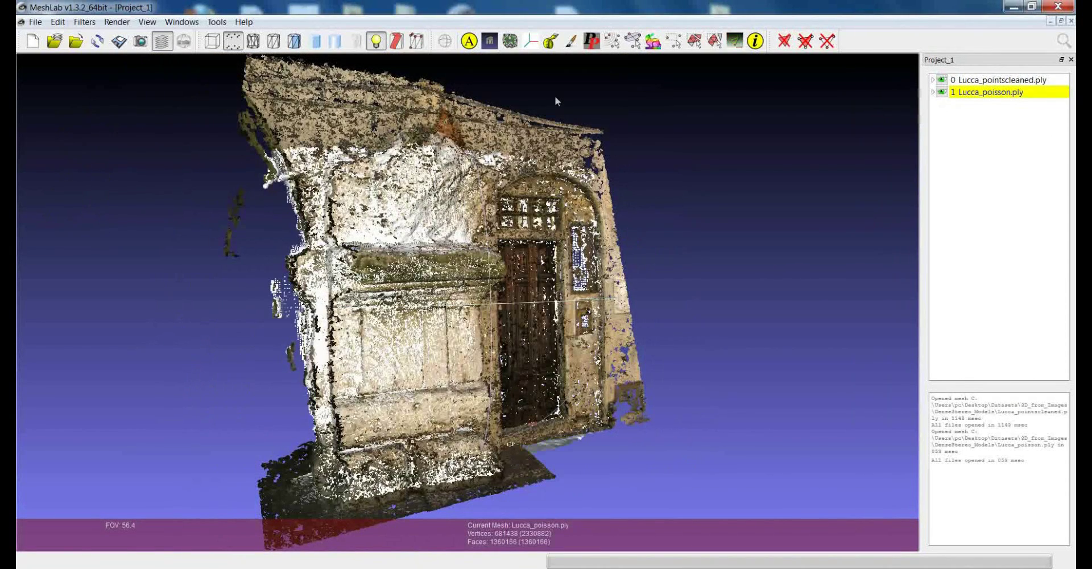
Inspect the white Poisson surface in smooth shading, then return to the coloured point cloud as points
left_click(315, 41)
left_click(942, 80)
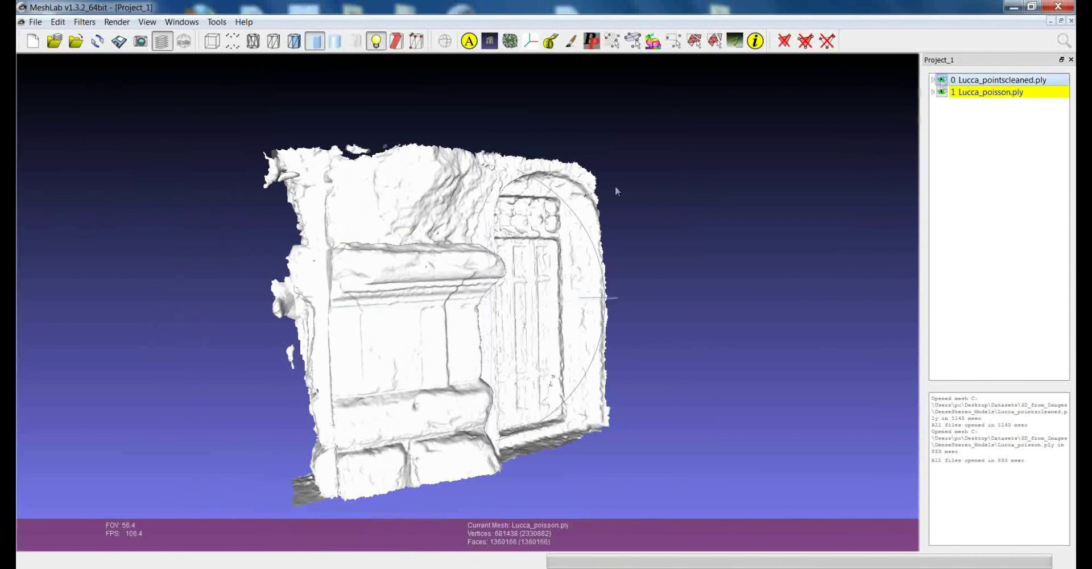
left_click_drag(438, 313, 458, 342)
scroll(463, 356, "up", 5)
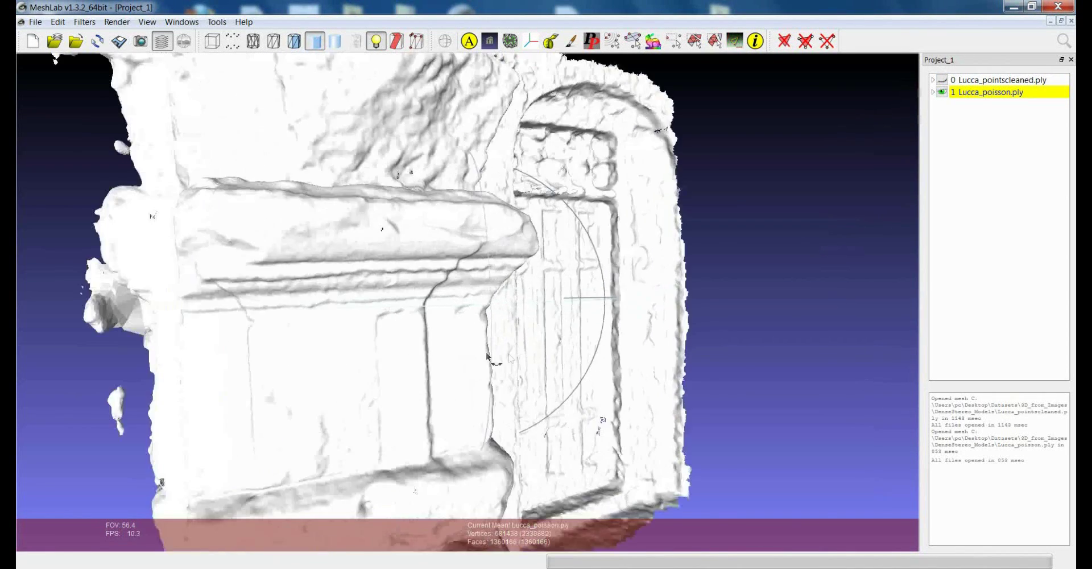
left_click(942, 80)
left_click(942, 92)
left_click(233, 41)
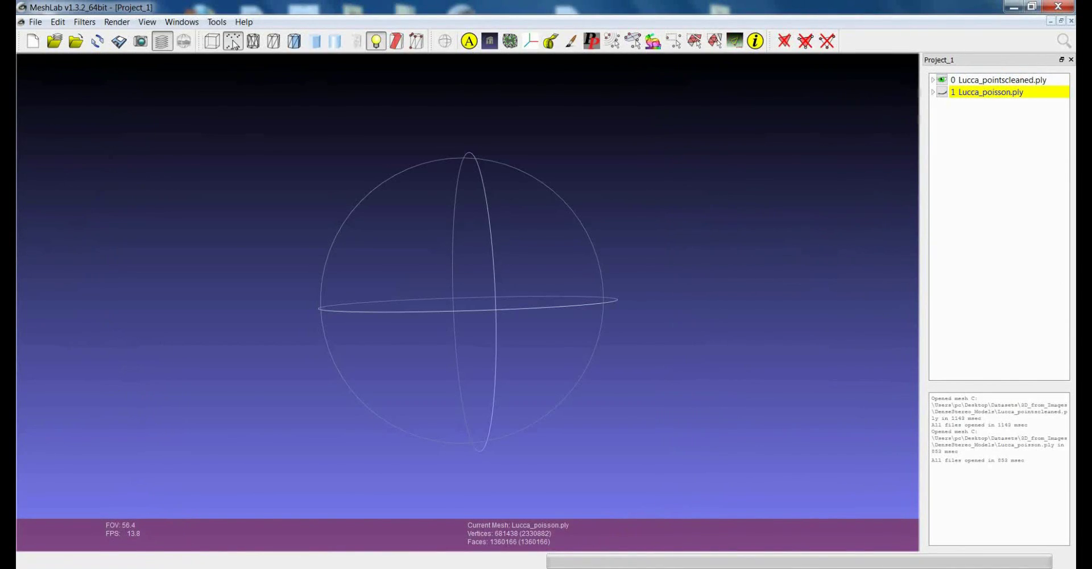
left_click_drag(462, 317, 481, 310)
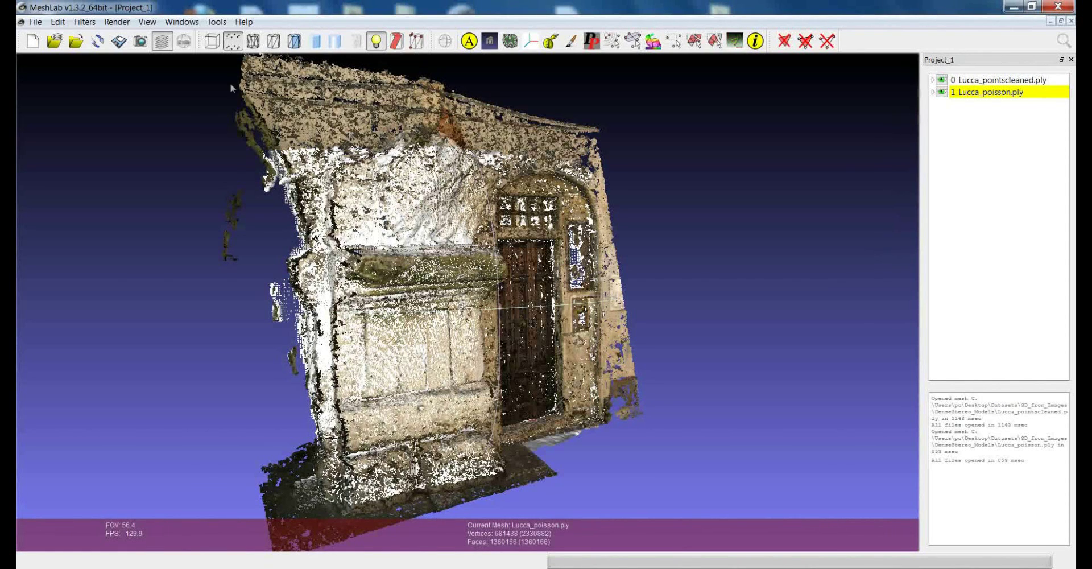
Open the Vertex Attribute Transfer filter from Filters > Sampling
left_click(84, 23)
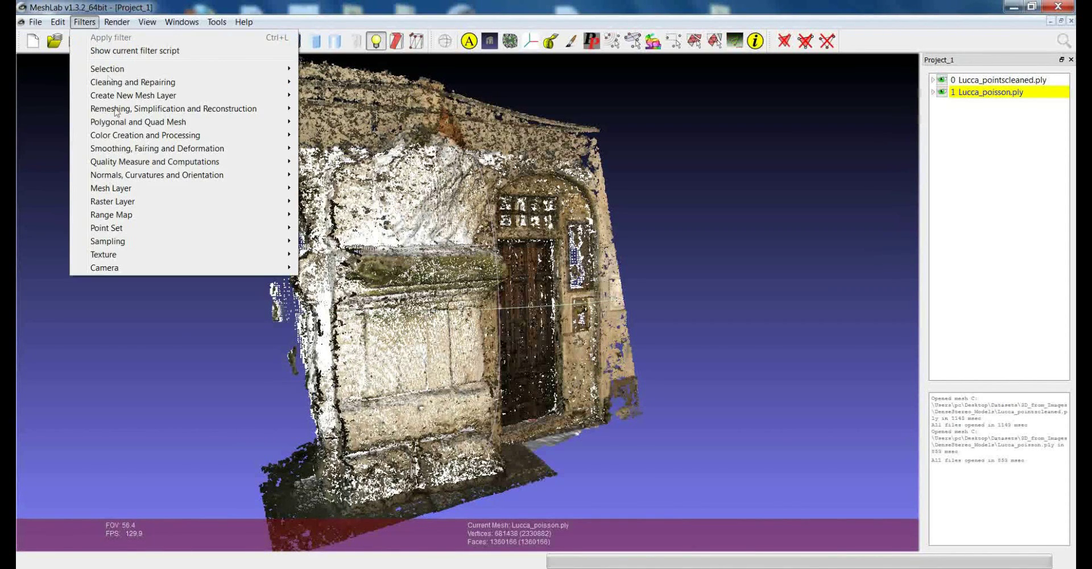
mouse_move(146, 245)
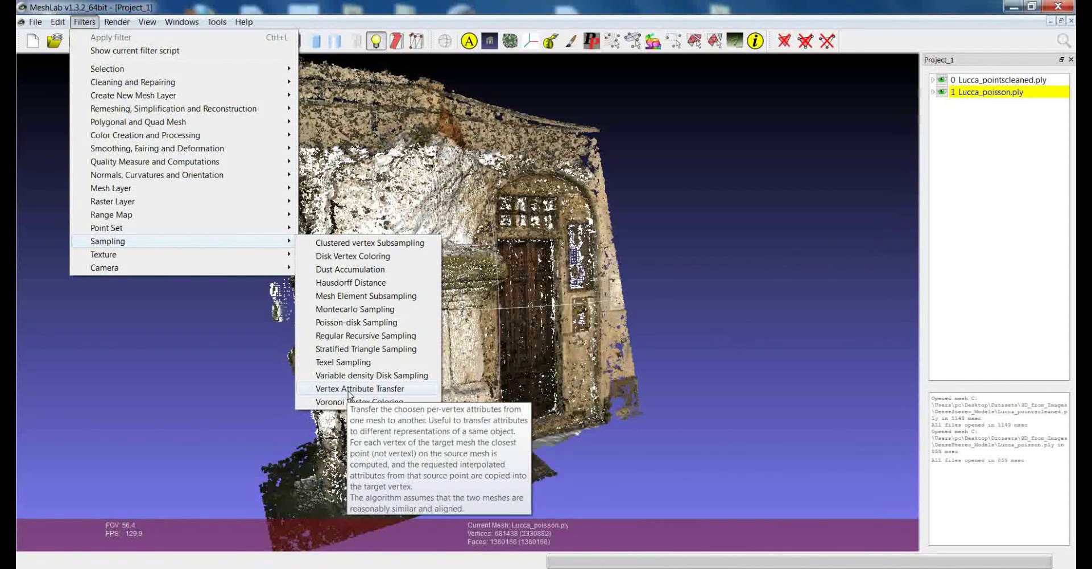
left_click(349, 391)
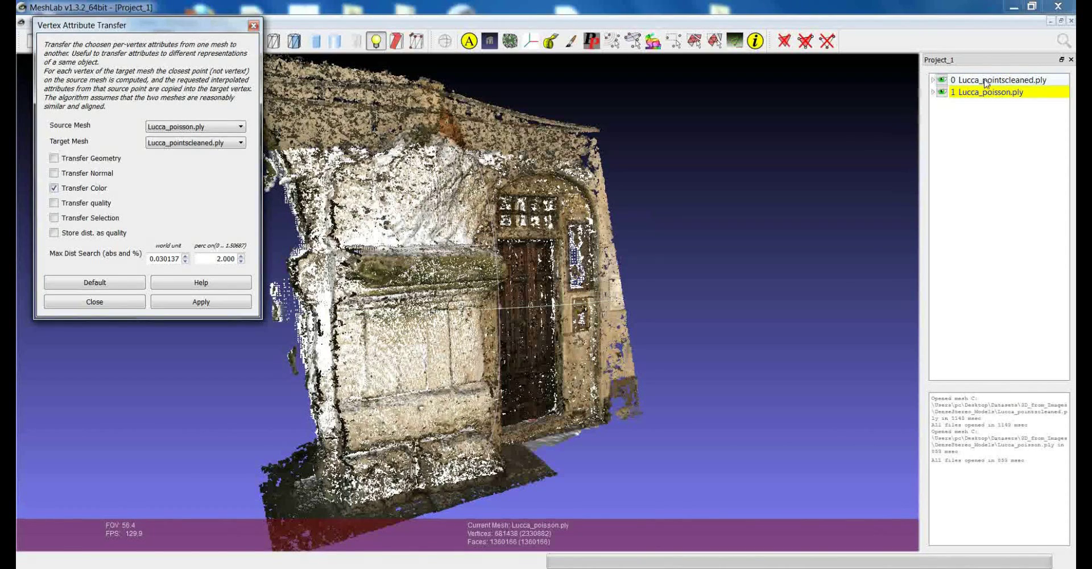
Make Lucca_pointscleaned.ply the source mesh and Lucca_poisson.ply the target mesh
left_click(987, 83)
left_click(200, 128)
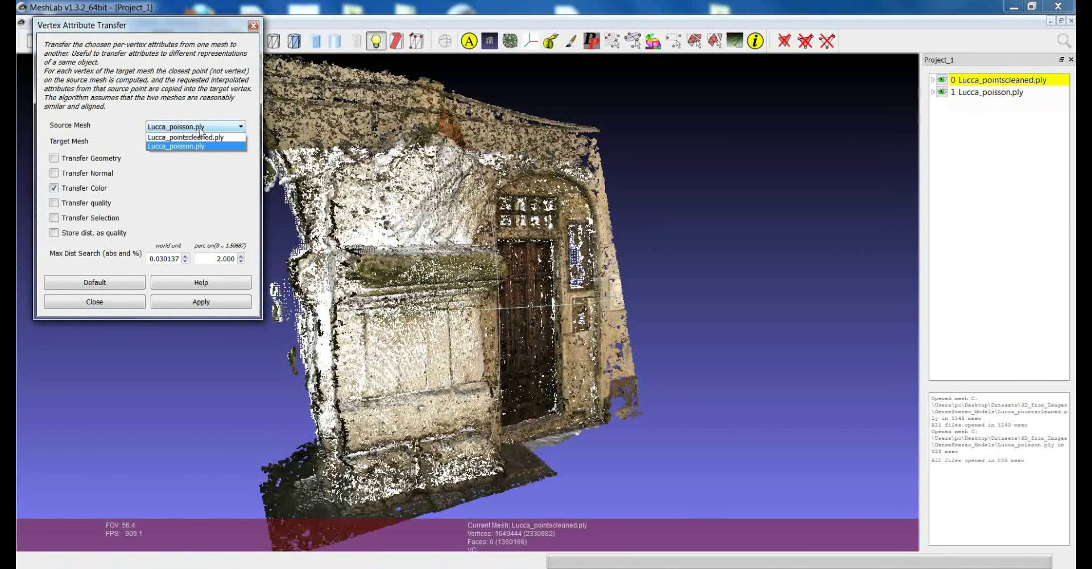
left_click(199, 137)
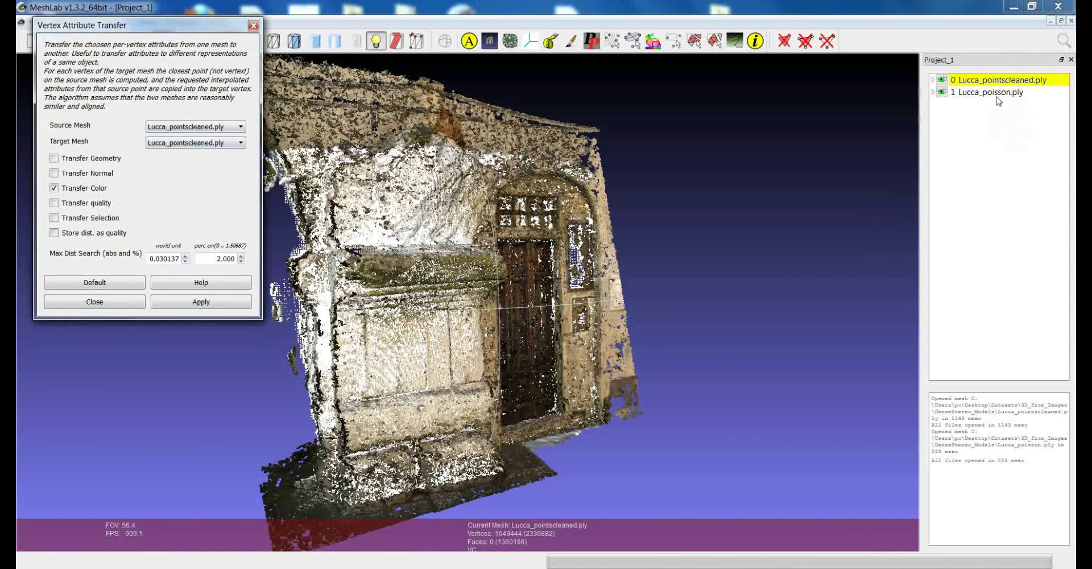
left_click(196, 144)
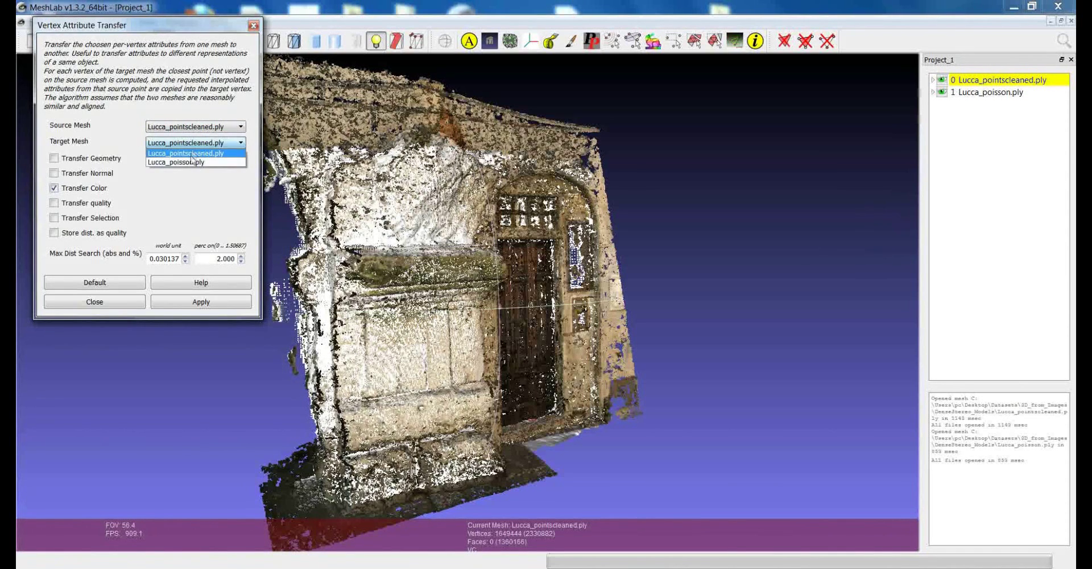
left_click(194, 162)
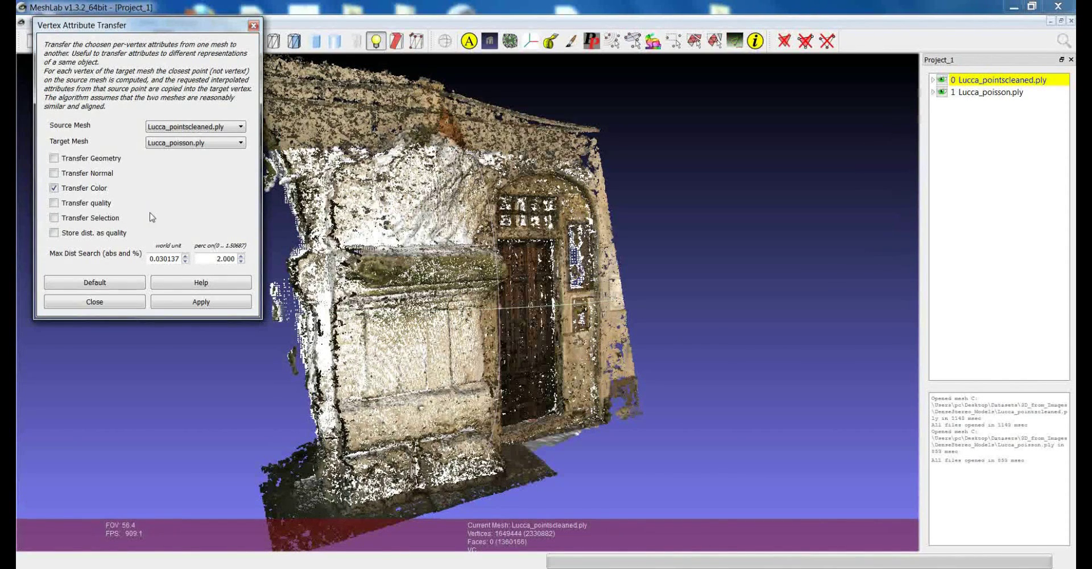
Apply the colour transfer and orbit the newly coloured Poisson mesh
left_click(192, 302)
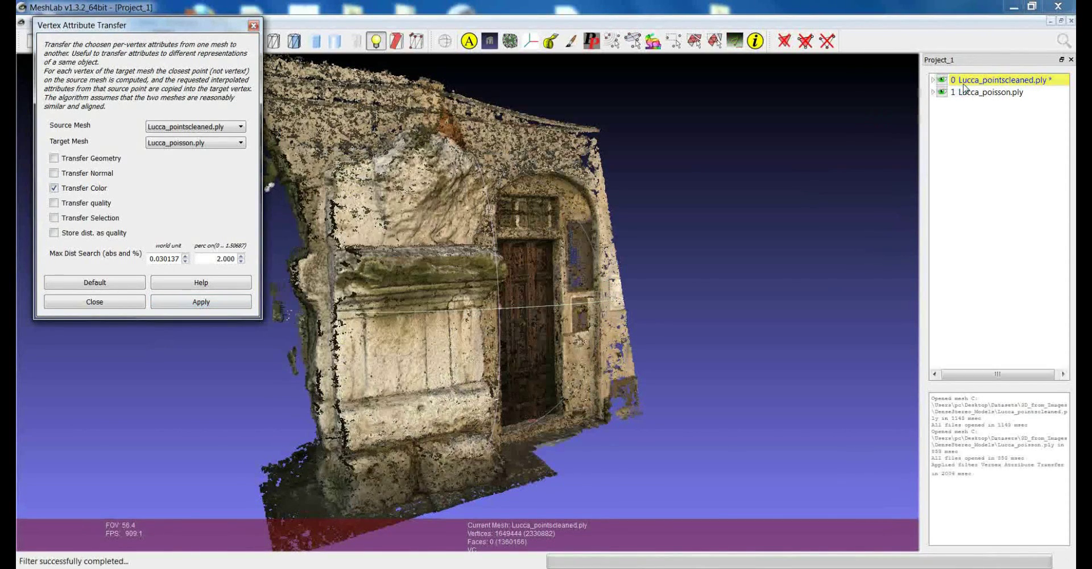
left_click_drag(529, 239, 484, 202)
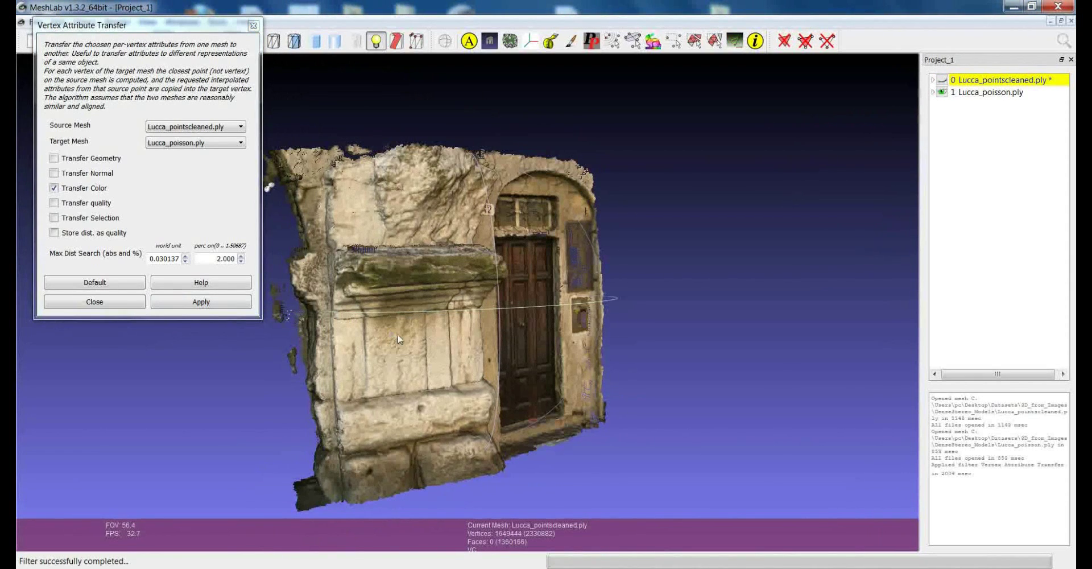
left_click_drag(353, 316, 432, 315)
View the coloured mesh with smooth shading and compare it against the visible point cloud
left_click(316, 41)
scroll(435, 307, "up", 8)
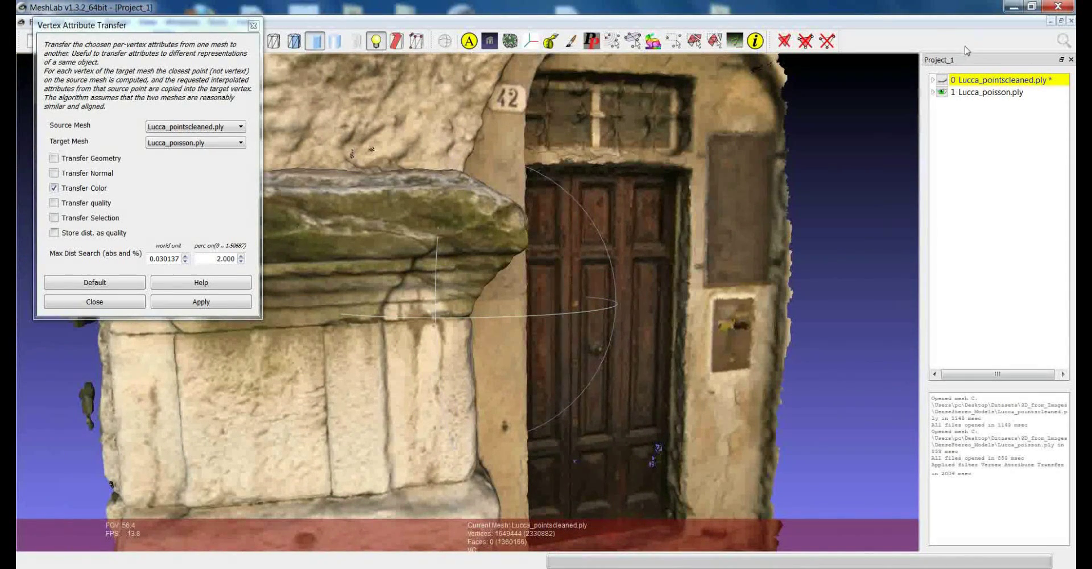
left_click_drag(206, 25, 201, 82)
left_click(942, 81)
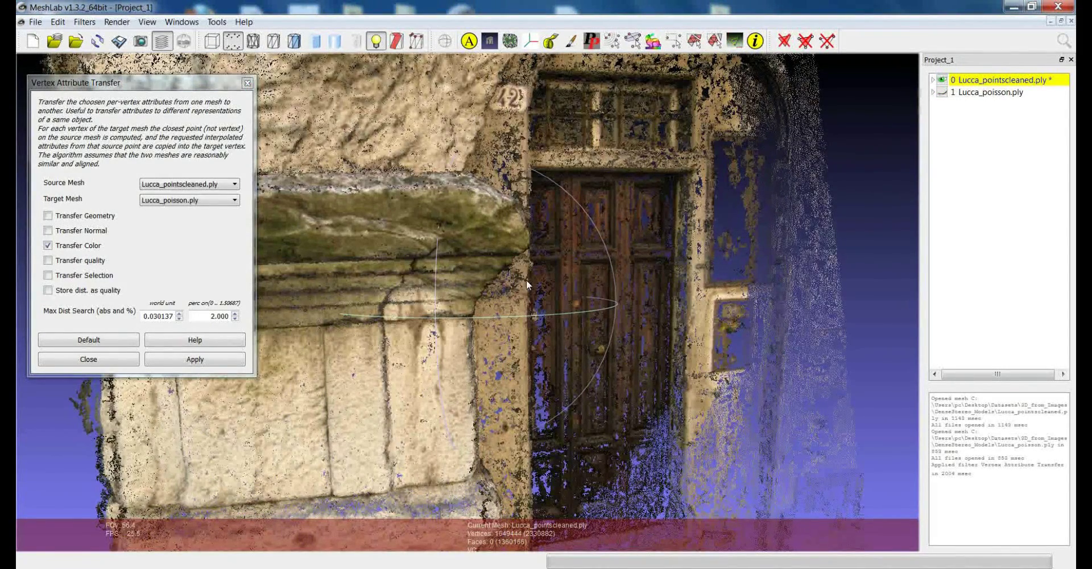
left_click_drag(526, 279, 501, 284)
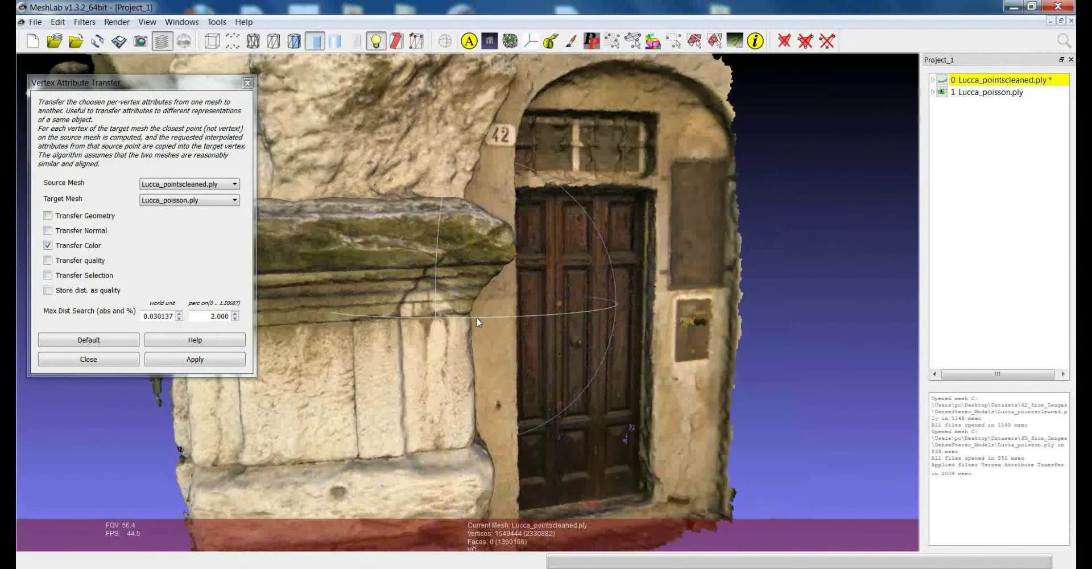
left_click_drag(470, 326, 456, 307)
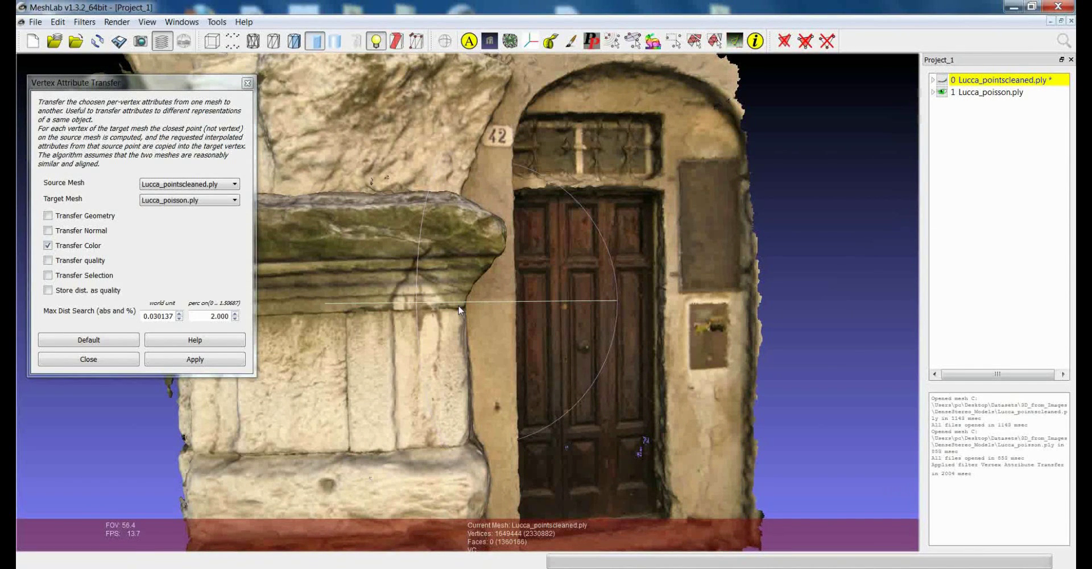
left_click_drag(460, 310, 487, 323)
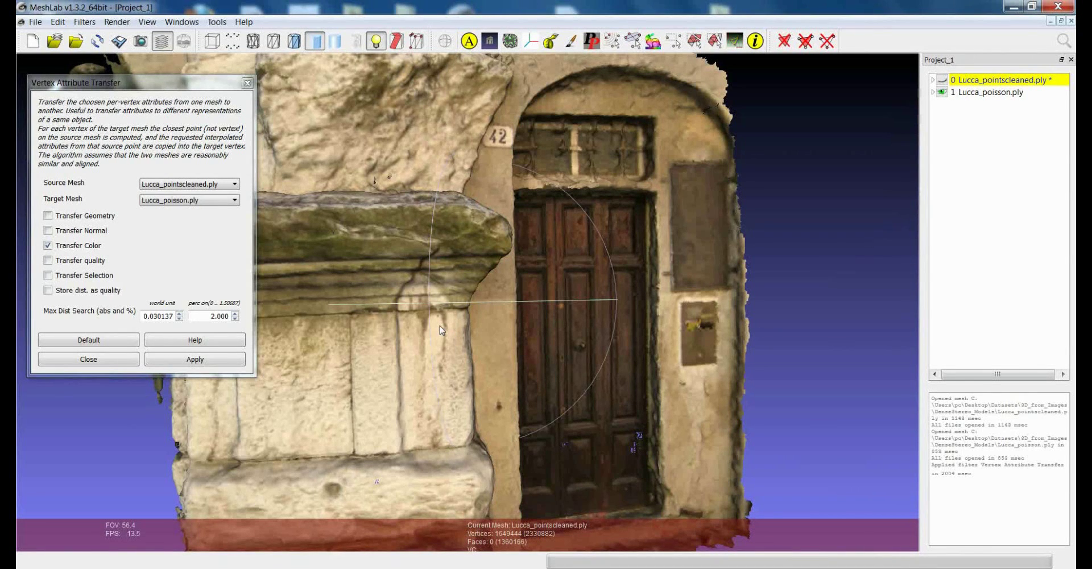
left_click_drag(428, 348, 414, 349)
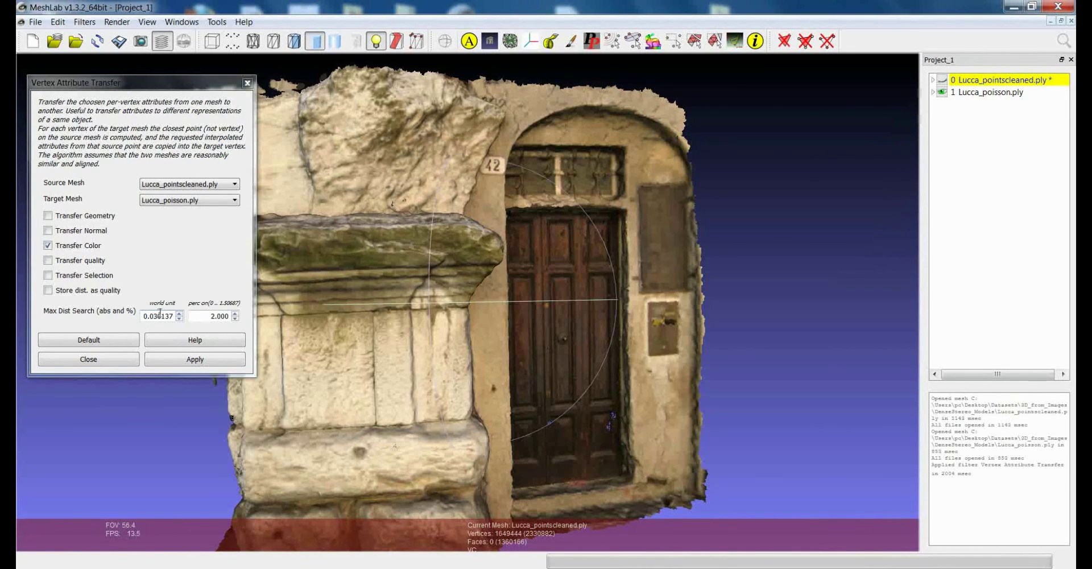
left_click(187, 200)
left_click(181, 184)
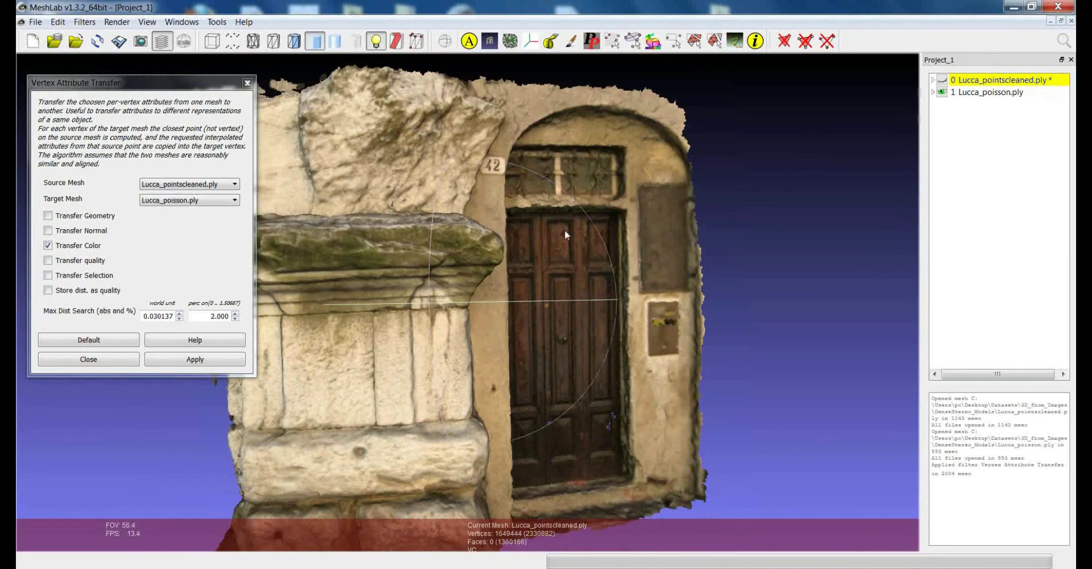
left_click_drag(564, 233, 550, 177)
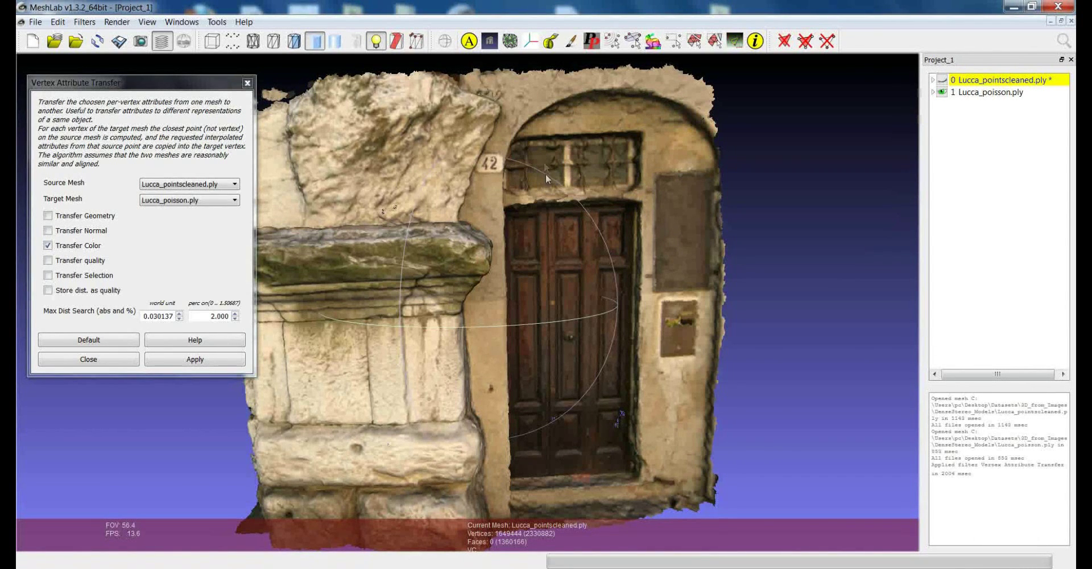
left_click_drag(456, 255, 439, 296)
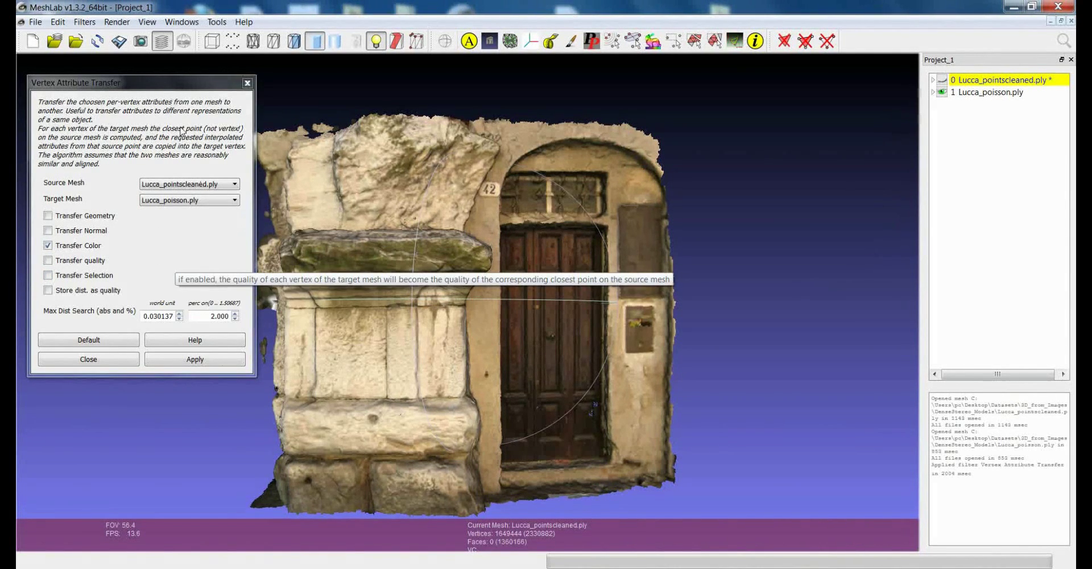
left_click_drag(174, 85, 189, 81)
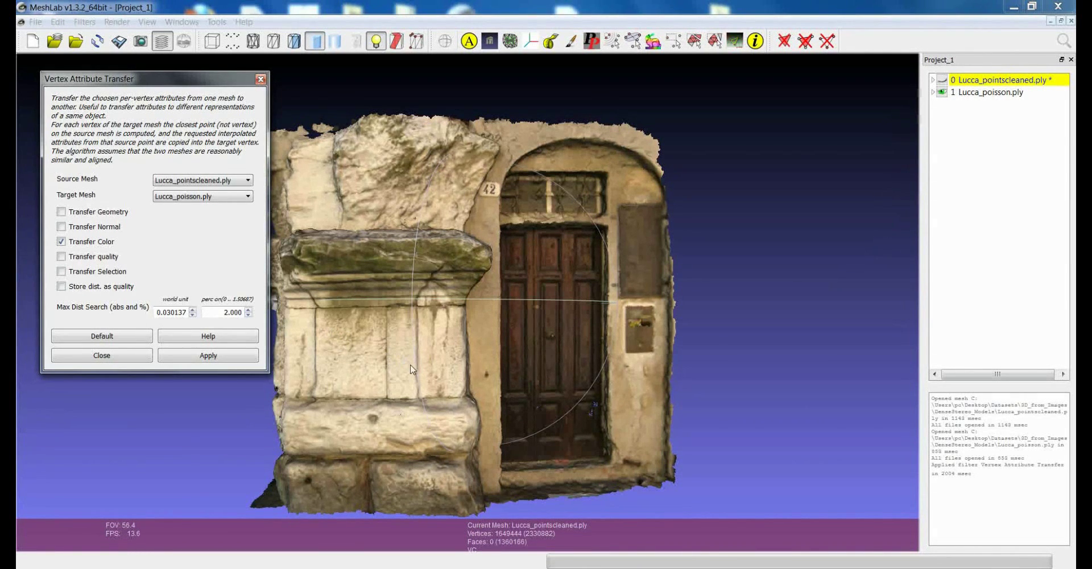
left_click_drag(461, 377, 352, 355)
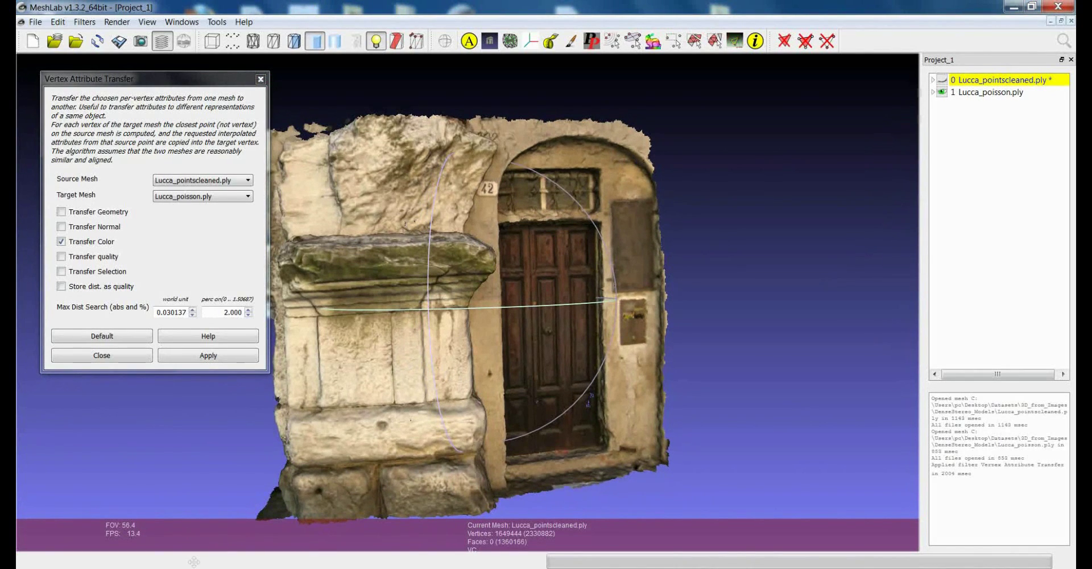